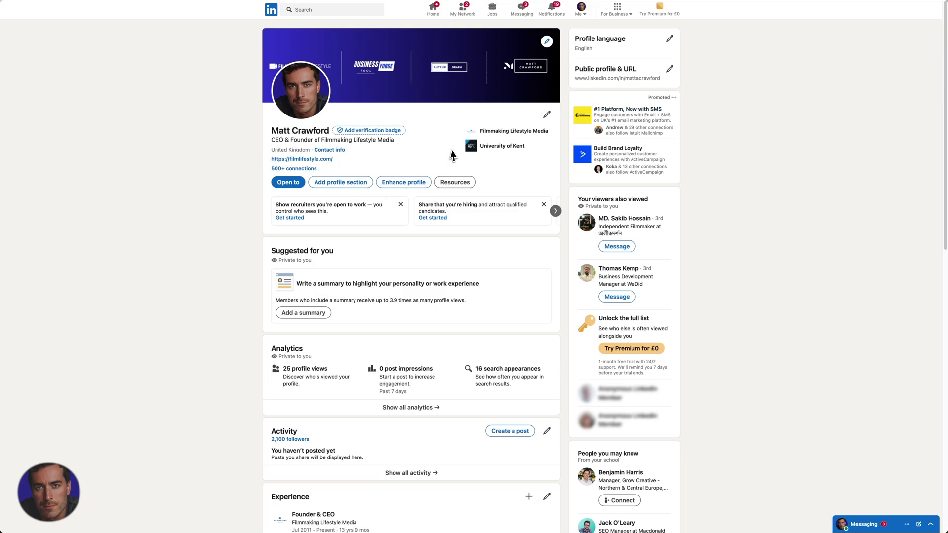
scroll(442, 166, "down", 5)
scroll(466, 205, "down", 1)
scroll(370, 185, "up", 6)
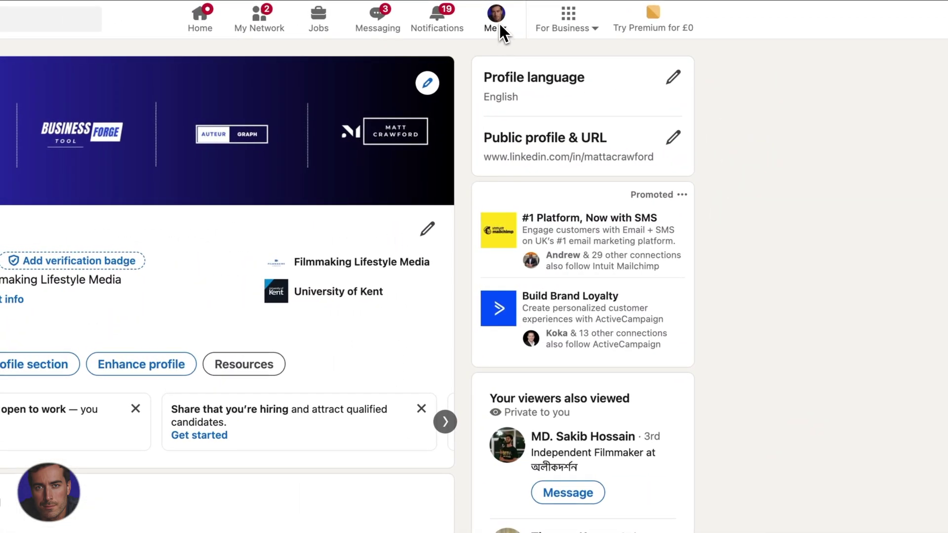
- Open Settings & Privacy from the Me account menu in the top bar
left_click(500, 22)
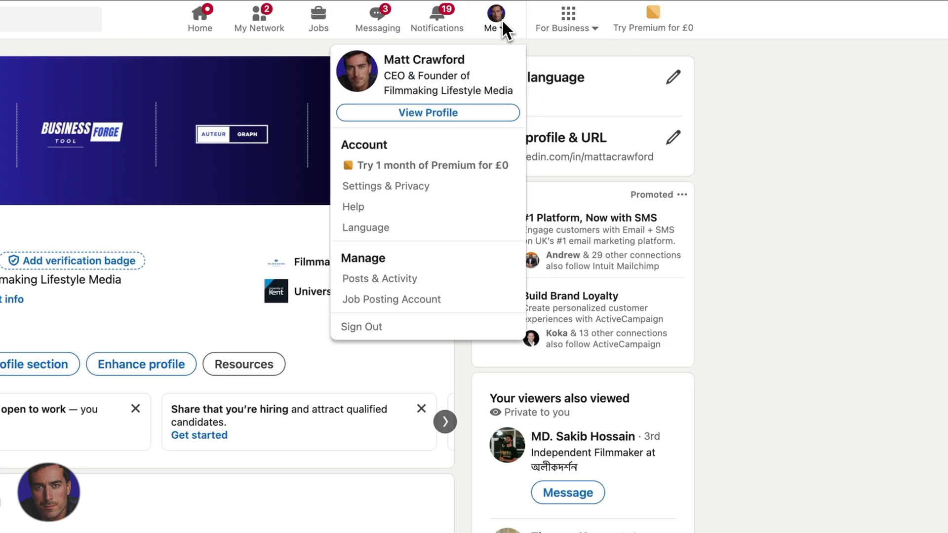
left_click(502, 20)
left_click(504, 29)
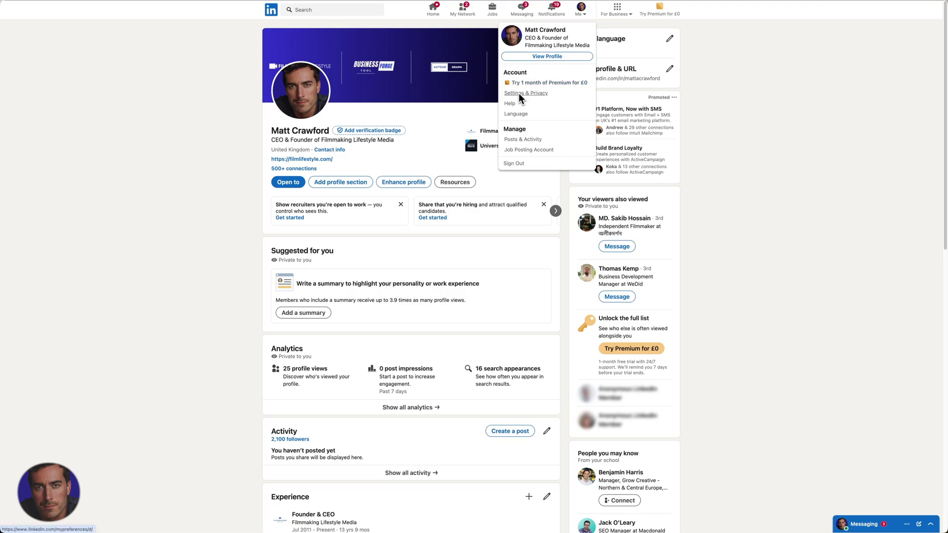
left_click(518, 92)
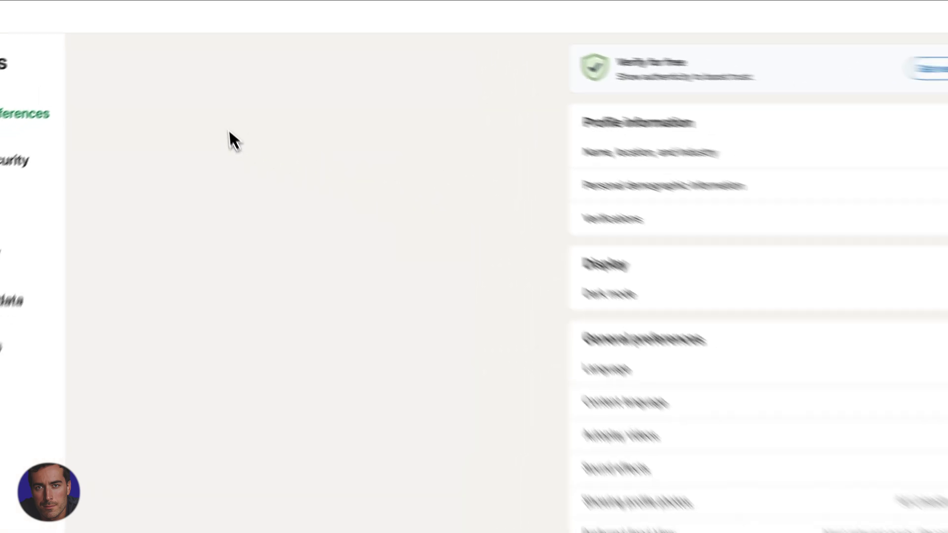
scroll(445, 134, "down", 4)
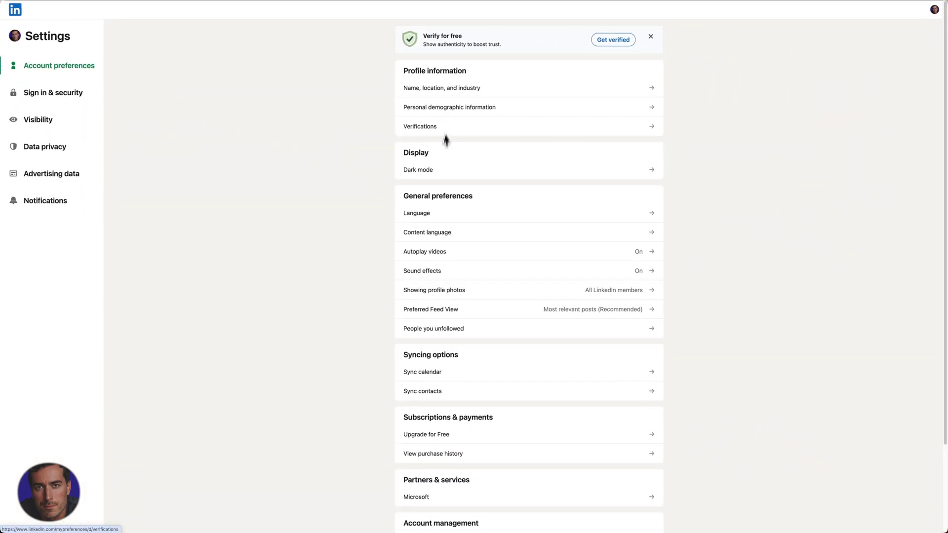
scroll(433, 156, "up", 4)
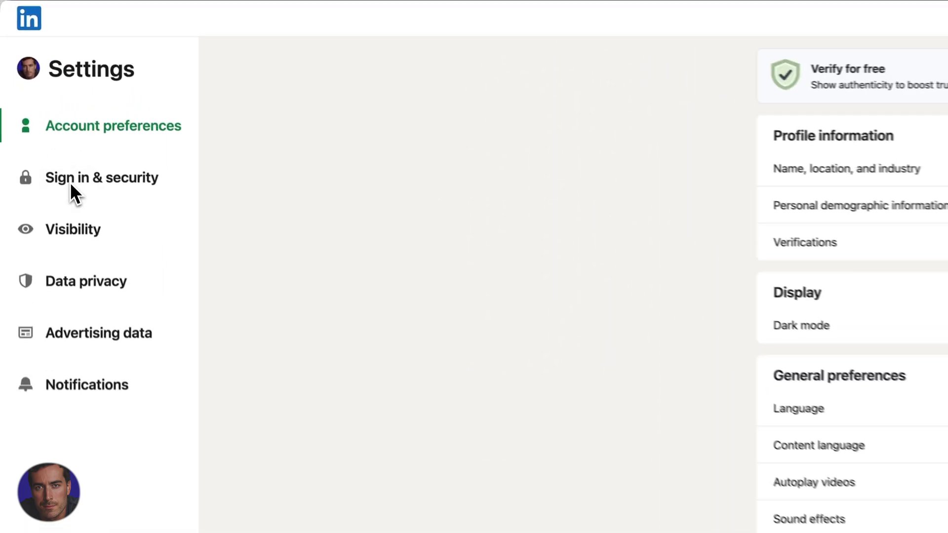
- Choose Sign in & security in the Settings sidebar to list email, password and two-step options
left_click(37, 96)
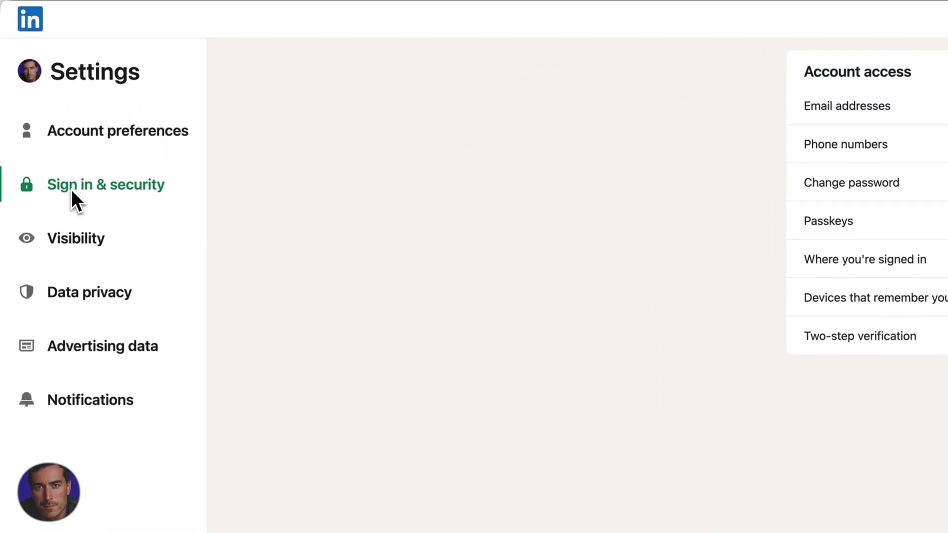